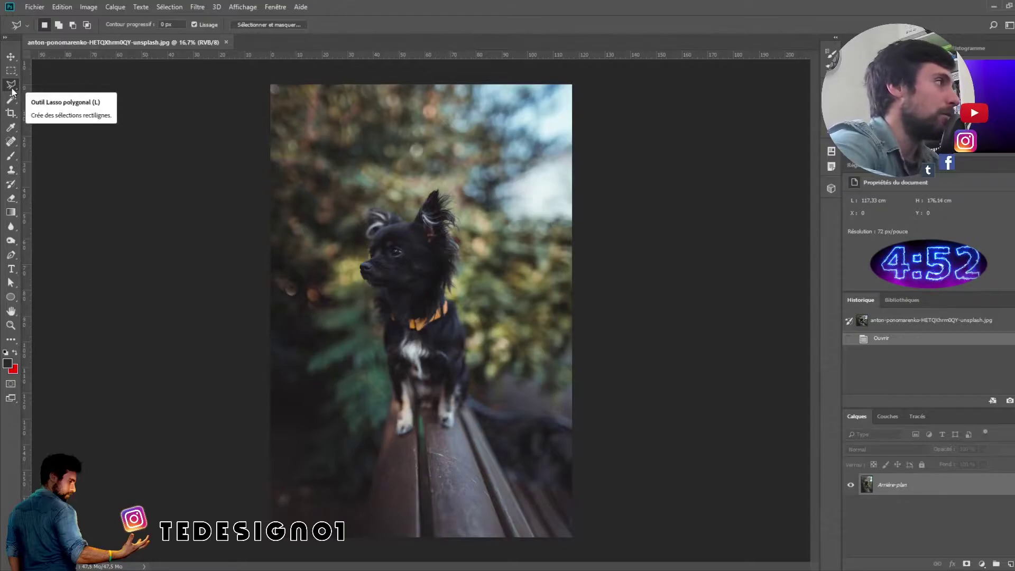
Cycle through the Lasso, Polygonal Lasso and Magnetic Lasso tools, ending on the Polygonal Lasso
click(11, 90)
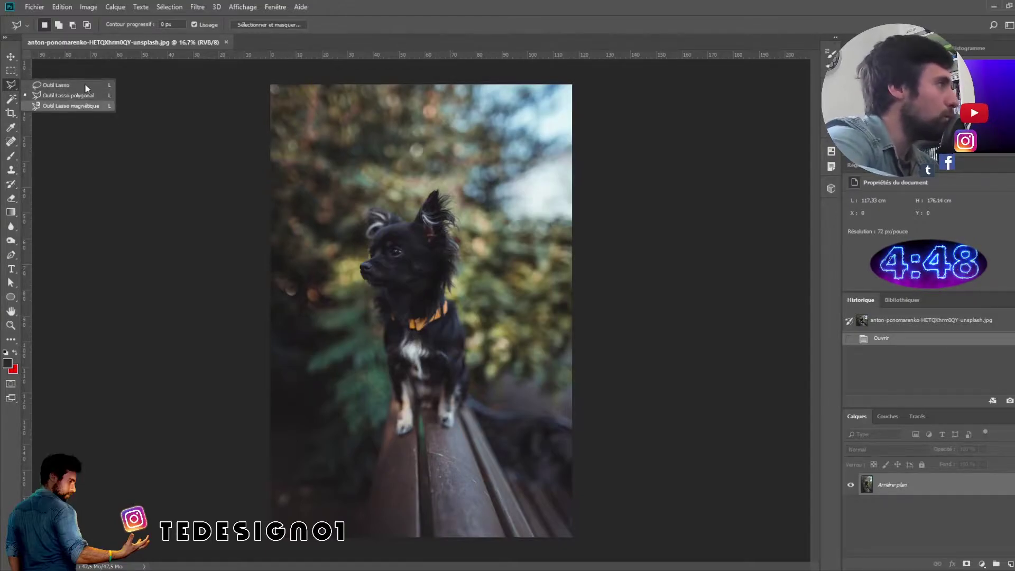
click(113, 39)
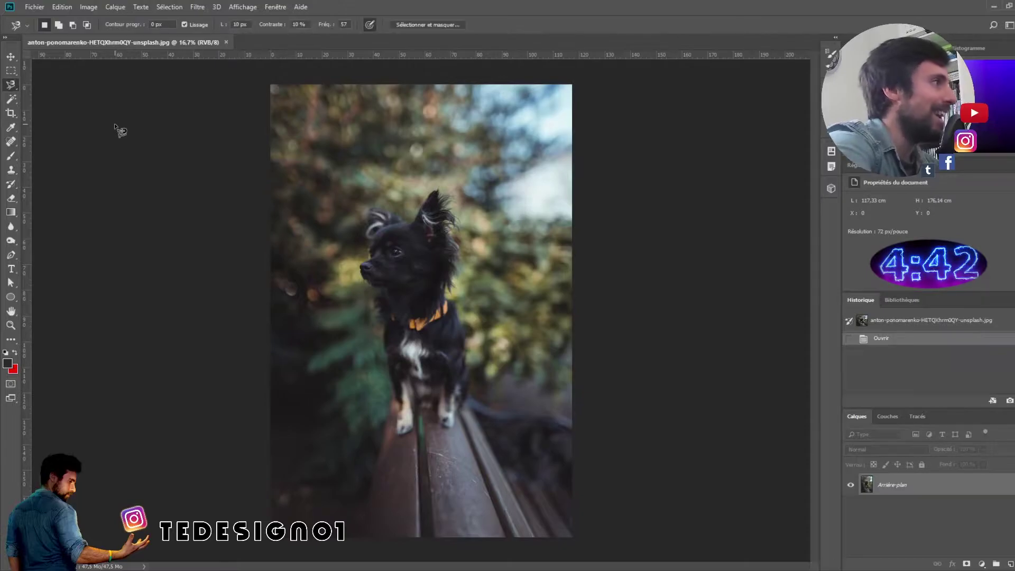
key(shift+l)
key(shift+l)
key(shift+l)
key(shift+l)
key(shift+l)
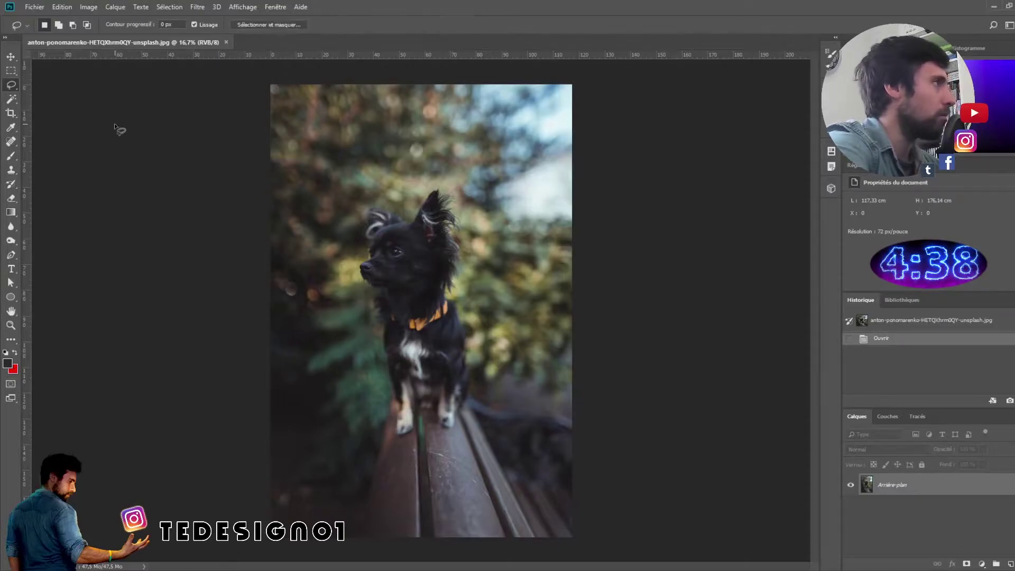
key(shift+l)
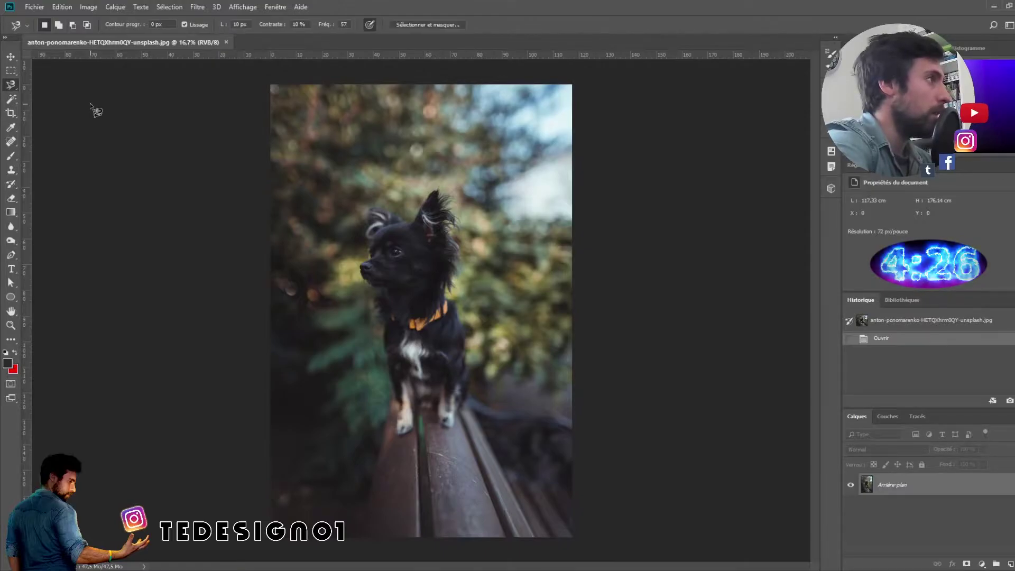
key(shift+l)
key(shift+l)
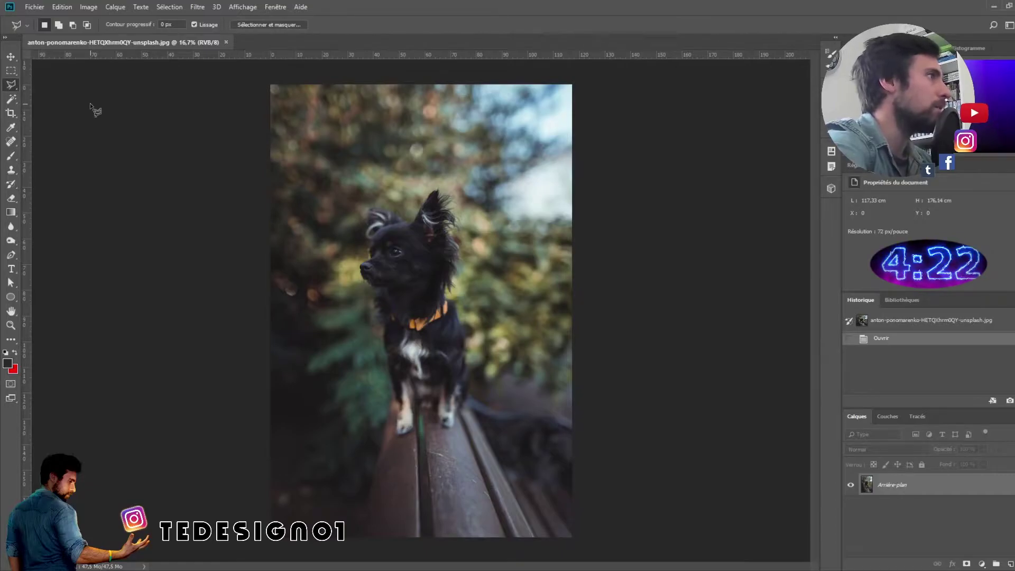
key(shift+l)
key(shift+l)
key(shift+l)
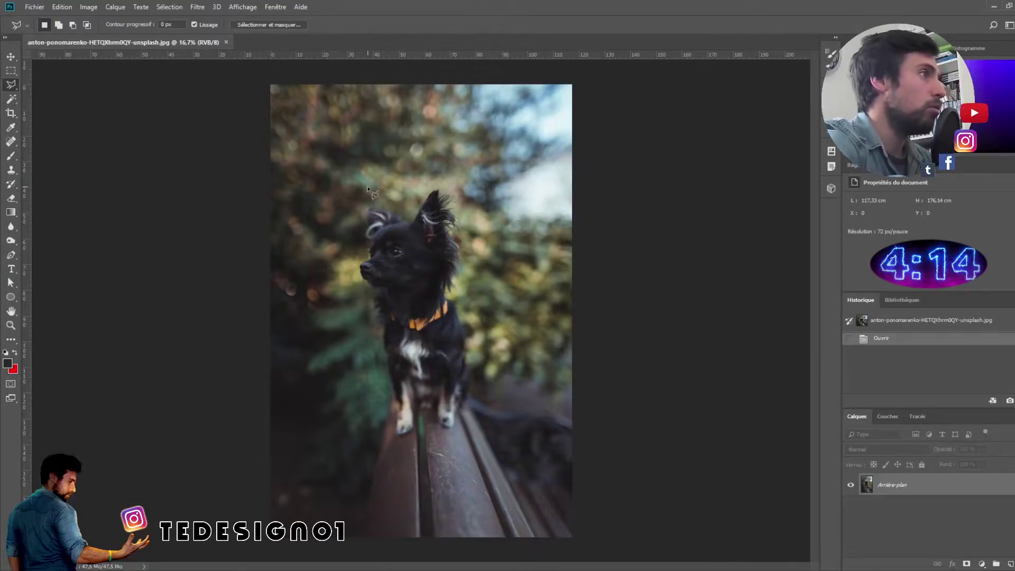
Draw a closed six-sided selection loosely around the whole dog with the Polygonal Lasso
click(465, 123)
click(520, 296)
click(483, 438)
click(360, 464)
click(323, 230)
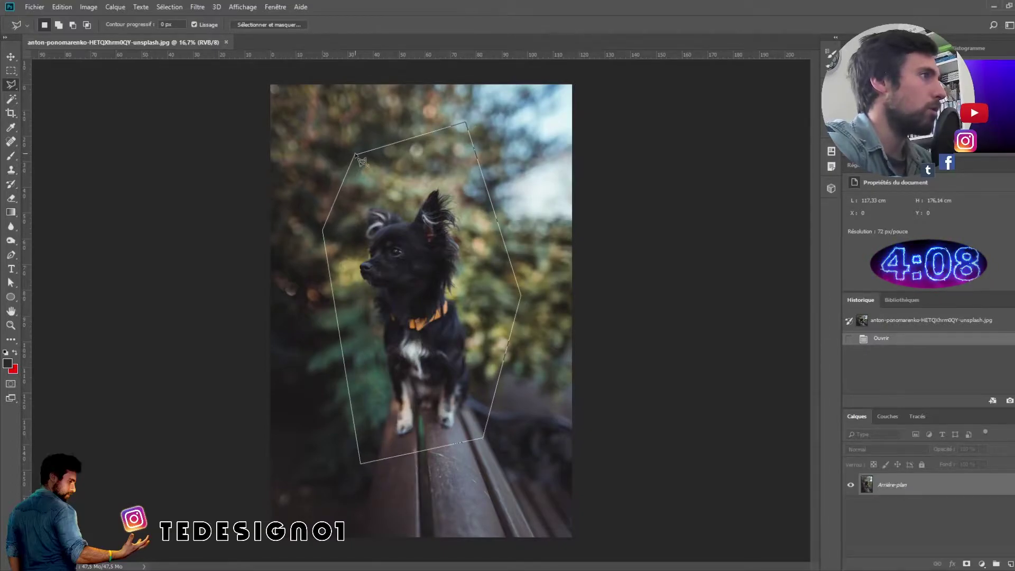
click(355, 156)
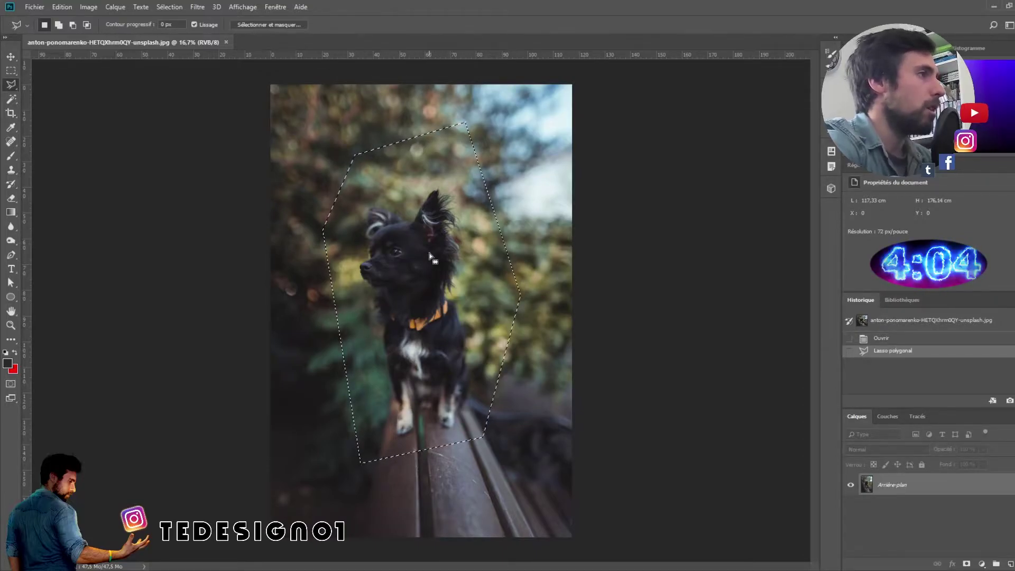
Replace the selection with a small triangular one in the foliage in front of and above the dog's head
click(308, 130)
click(303, 237)
click(352, 167)
click(309, 132)
Draw a new closed five-sided polygonal selection around the dog, with its peak above the ears
click(349, 225)
click(426, 149)
click(472, 212)
click(514, 435)
click(380, 452)
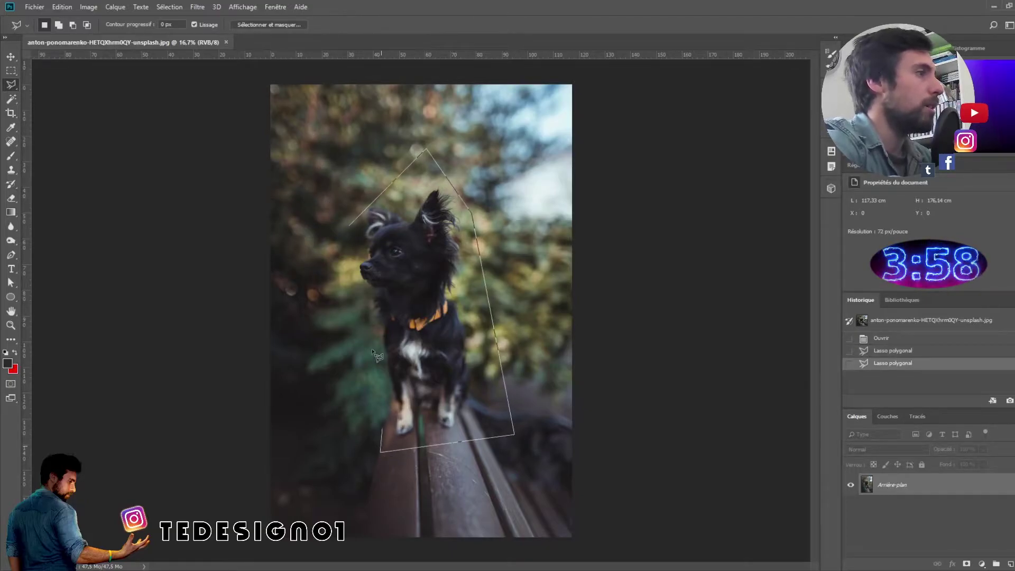
click(349, 226)
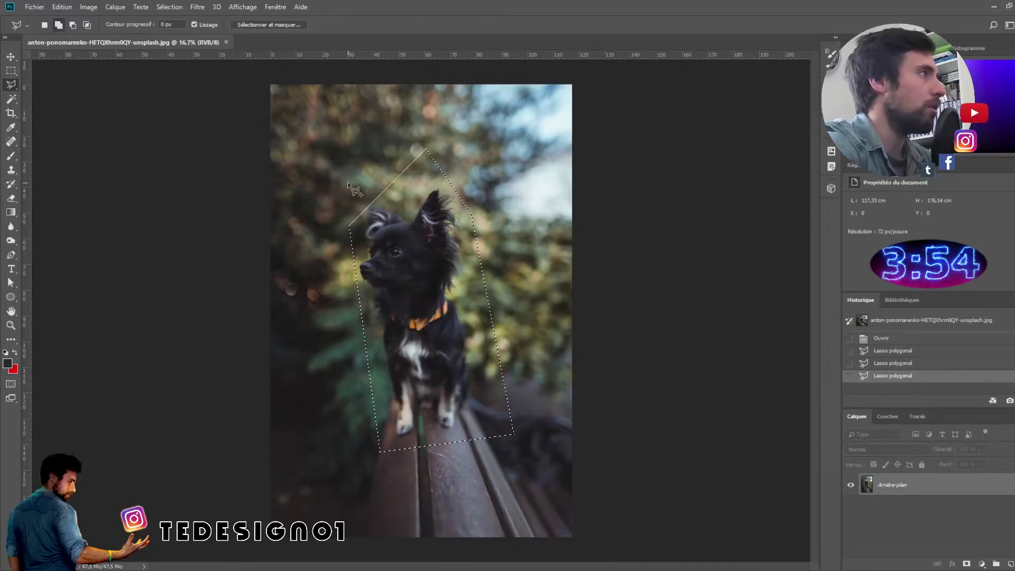
Subtract a four-sided polygonal area from the peak of the selection above the dog's ears
click(59, 25)
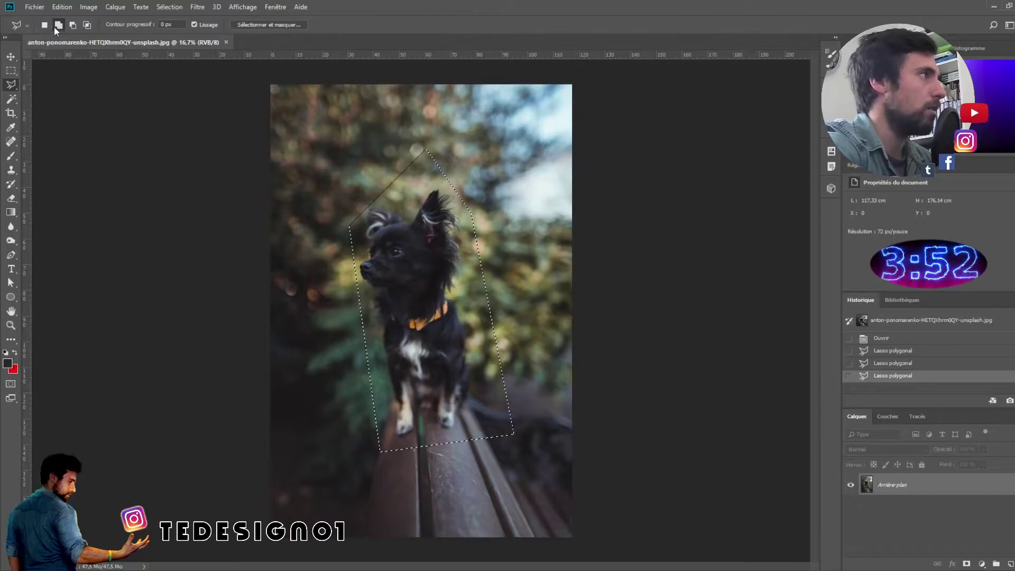
key(shift)
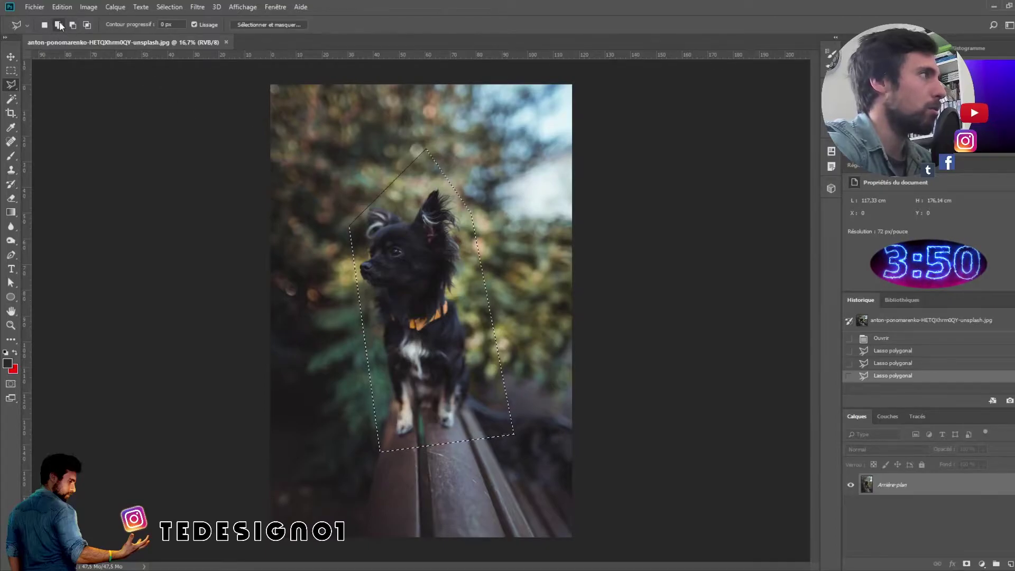
key(alt)
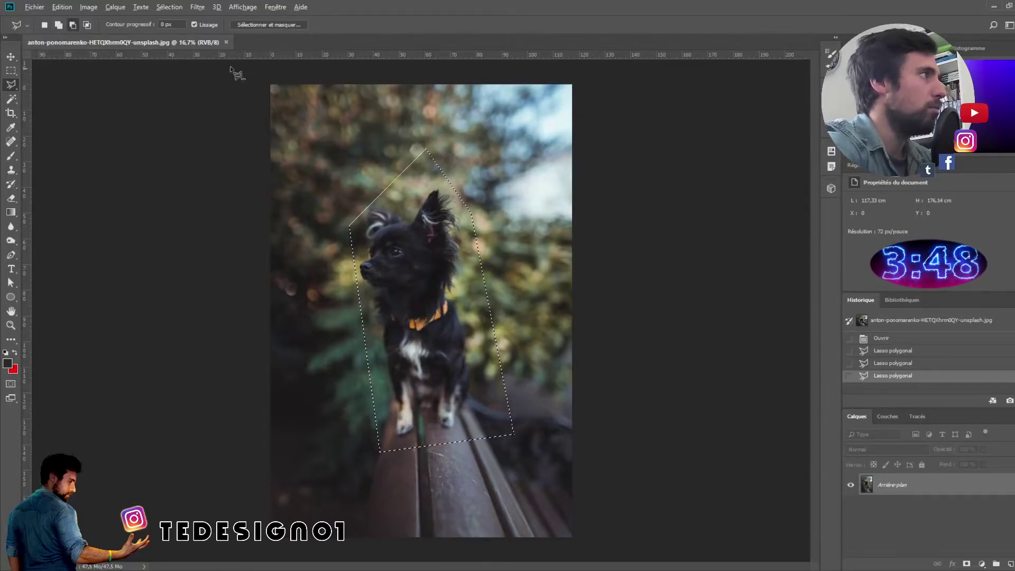
click(362, 171)
click(415, 196)
click(464, 155)
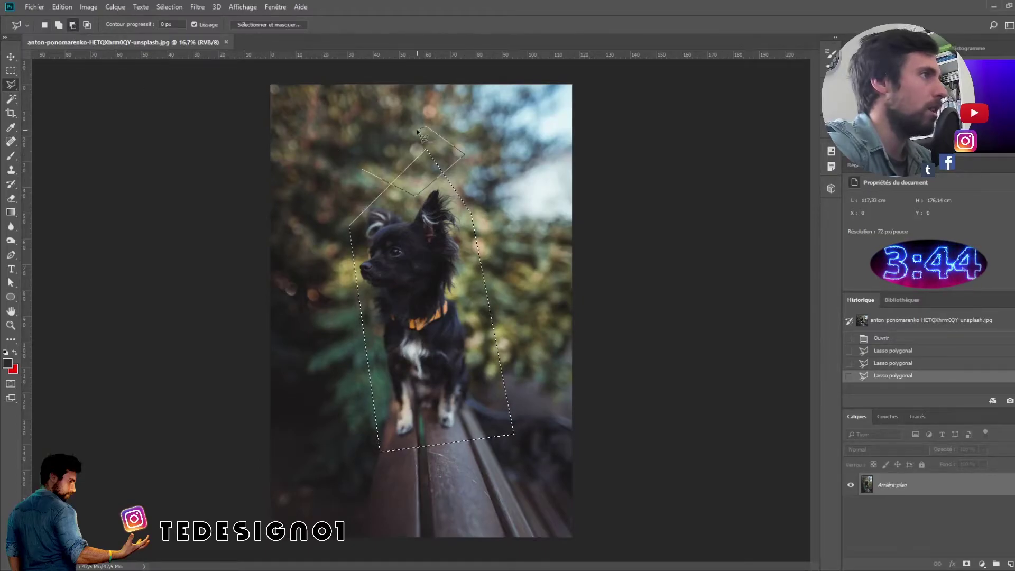
double_click(421, 132)
Add a four-sided polygonal area to the selection in the foliage above the dog's front ear
key(shift)
click(367, 187)
click(403, 202)
click(413, 156)
double_click(358, 139)
Clear the selection and step the photo back to its opened state
key(alt)
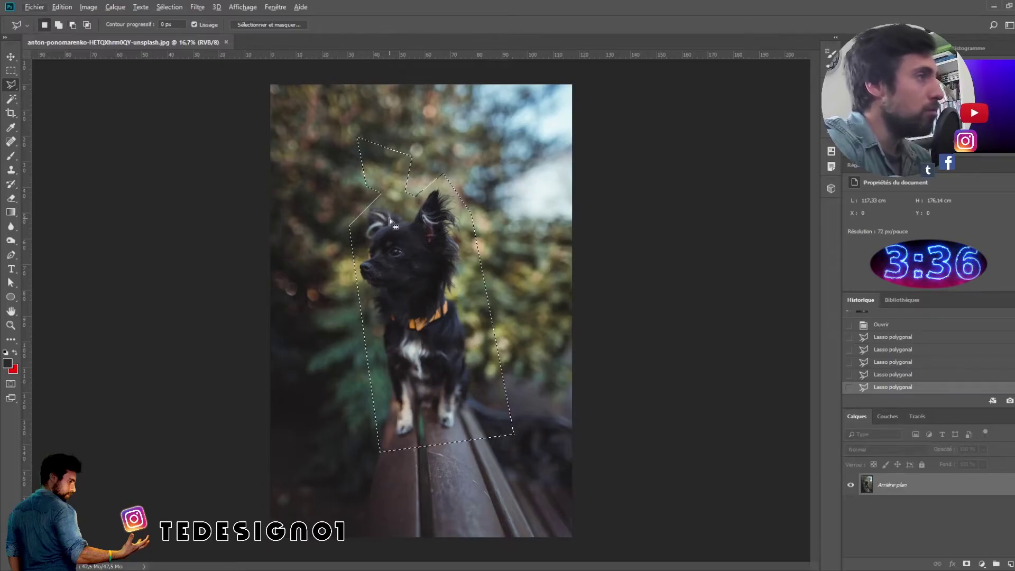
key(ctrl+d)
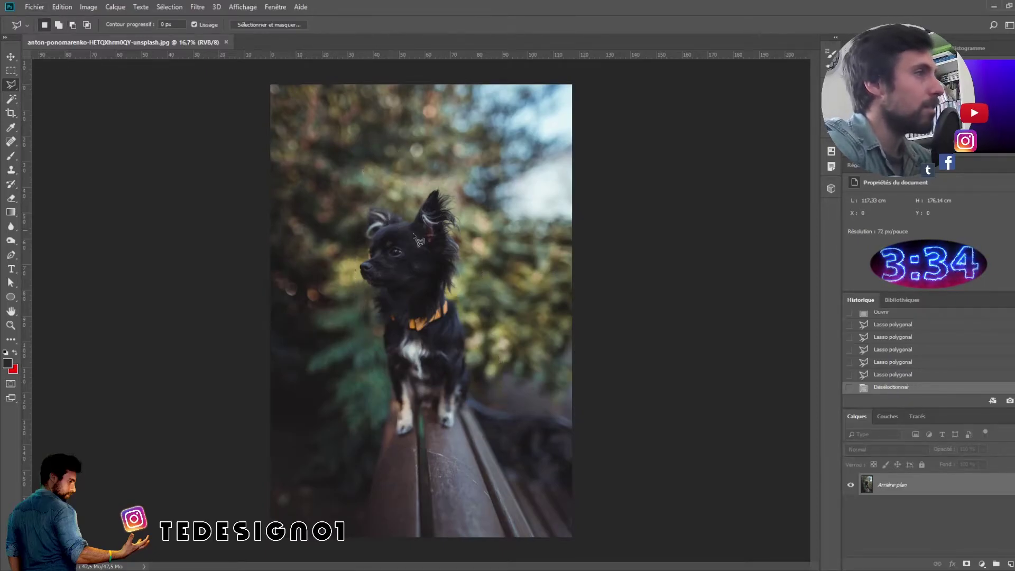
key(ctrl+z)
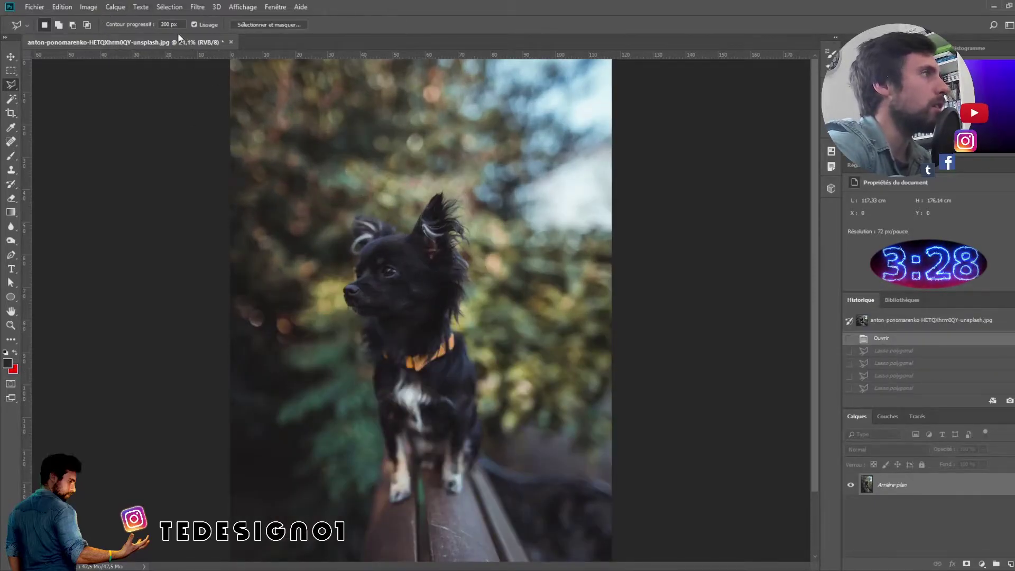
Set the lasso feather (Contour progressif) to 50 px and draw a polygonal selection around the dog's face
drag(173, 25, 158, 22)
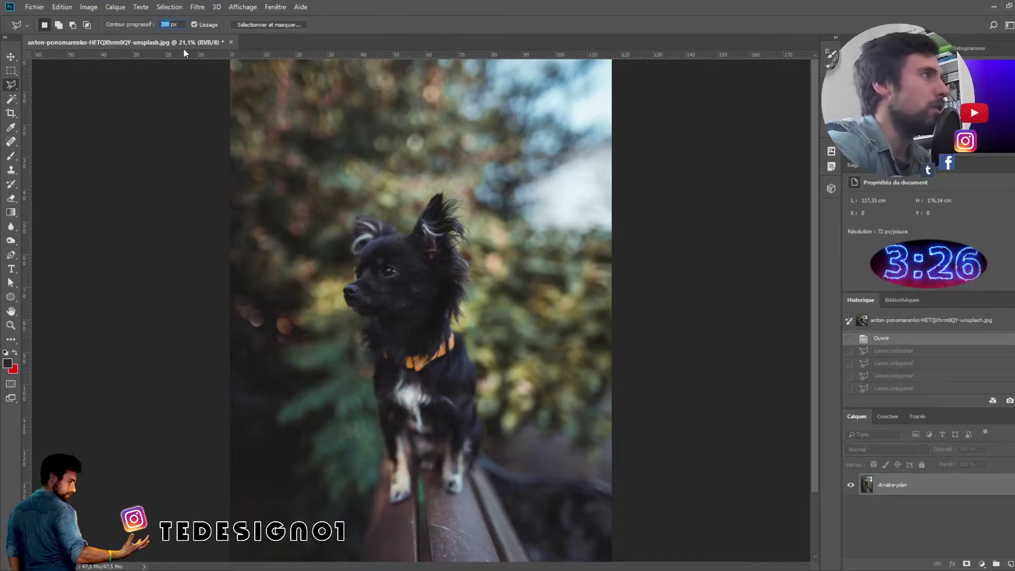
text(5)
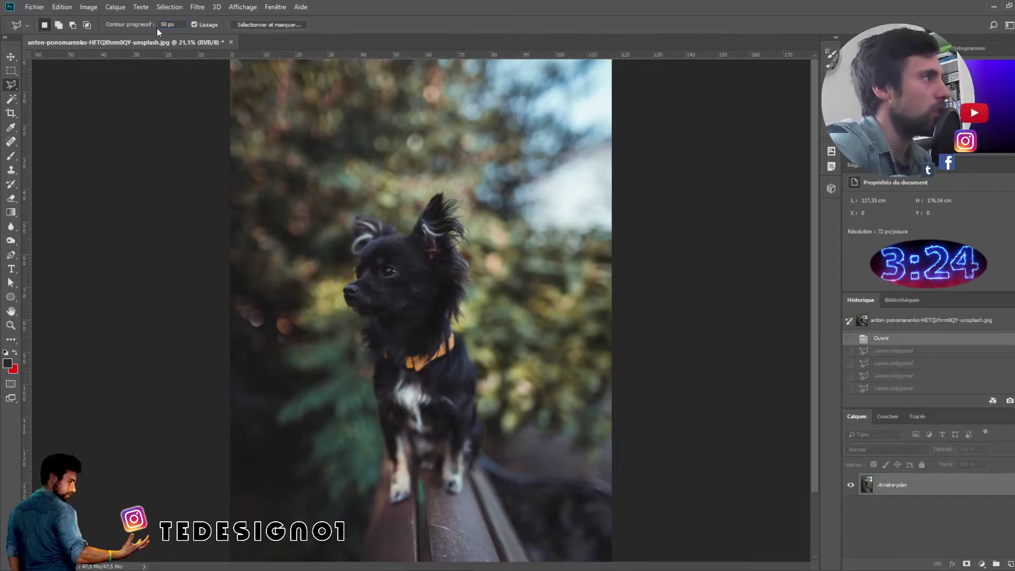
click(355, 266)
click(368, 245)
click(394, 237)
click(422, 238)
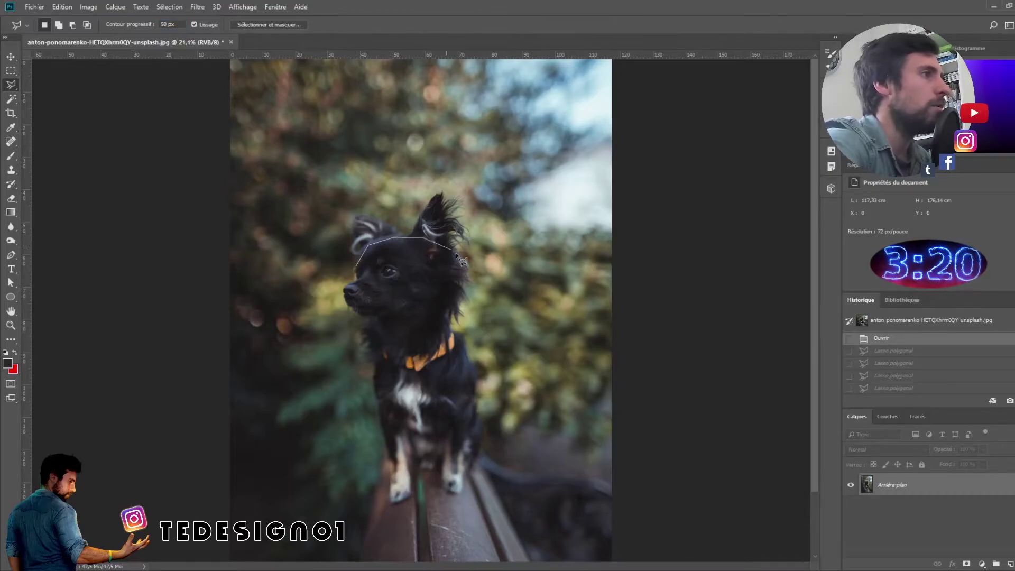
click(454, 290)
click(417, 318)
click(364, 318)
click(345, 306)
click(346, 291)
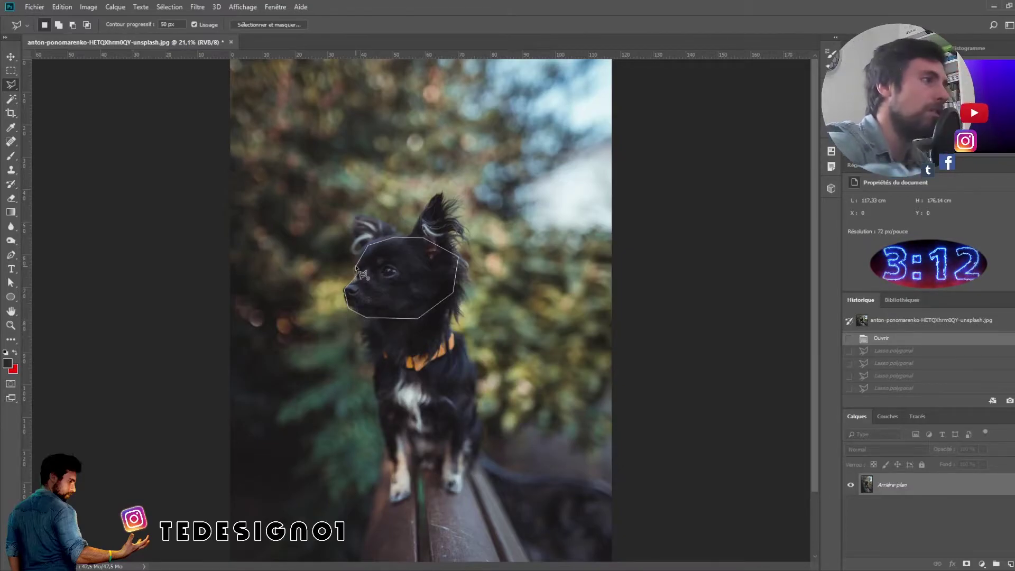
click(357, 269)
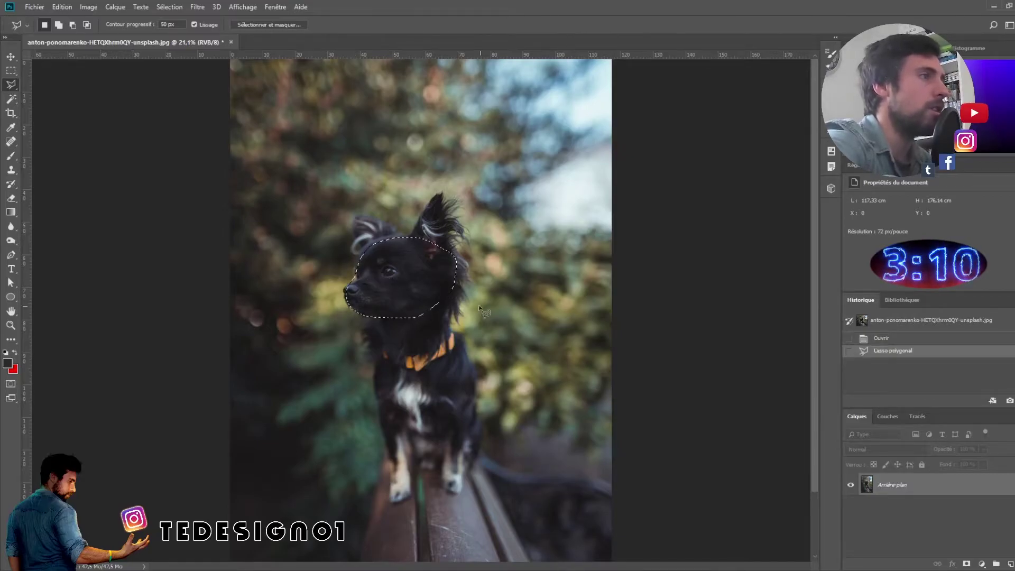
Copy the feathered face selection to a new layer and hide the background layer
right_click(421, 284)
click(456, 352)
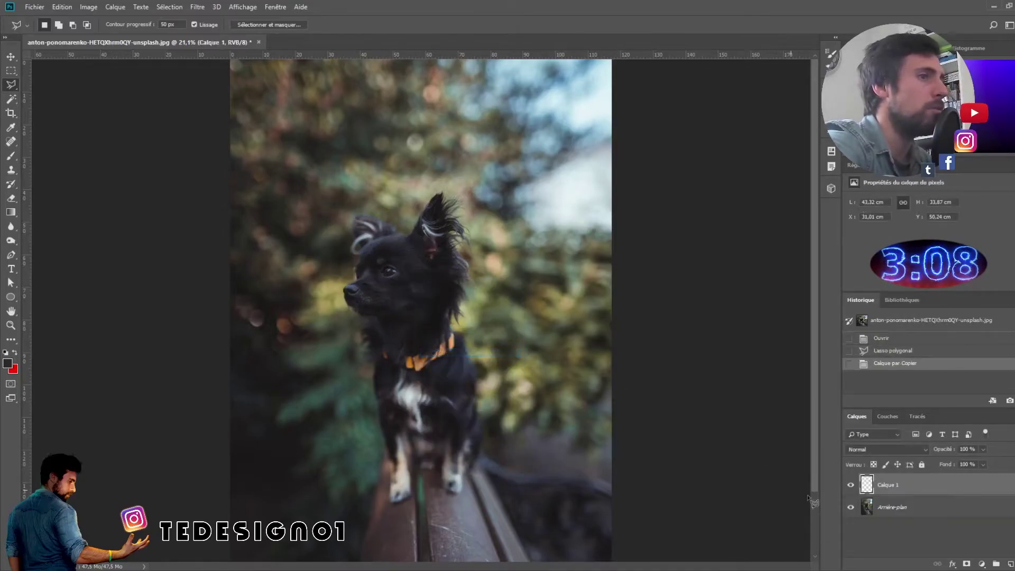
click(851, 508)
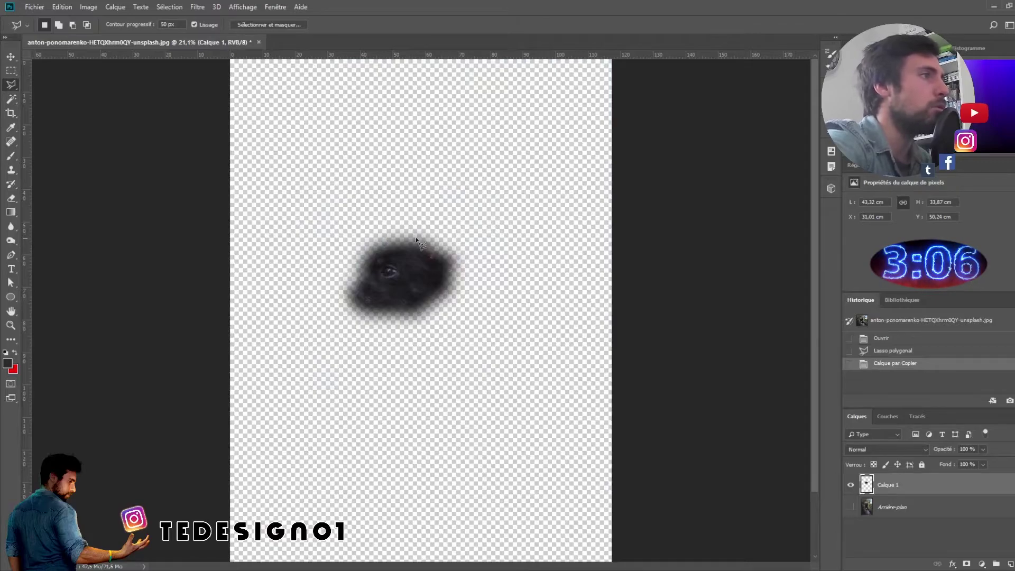
Restore the photo's opened history state and set the lasso feather to 0 px
click(880, 338)
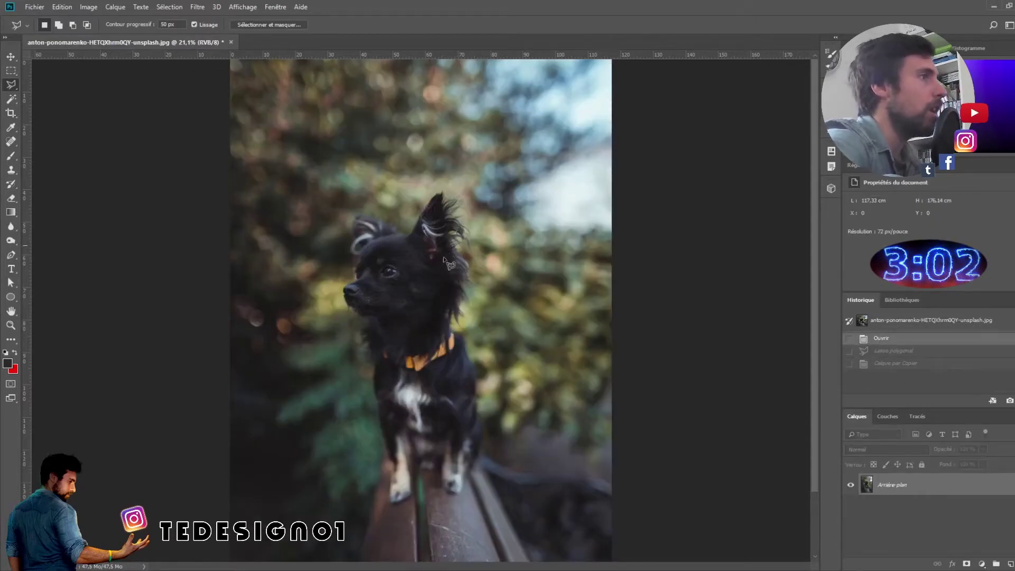
text(0)
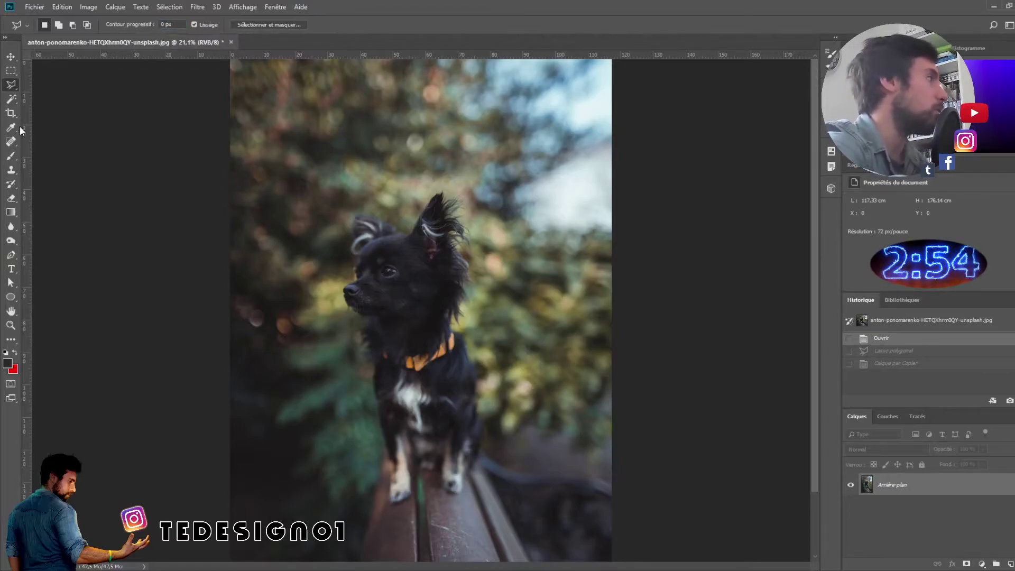
Trace a freehand selection around the dog's head, body and legs with the standard Lasso
right_click(11, 86)
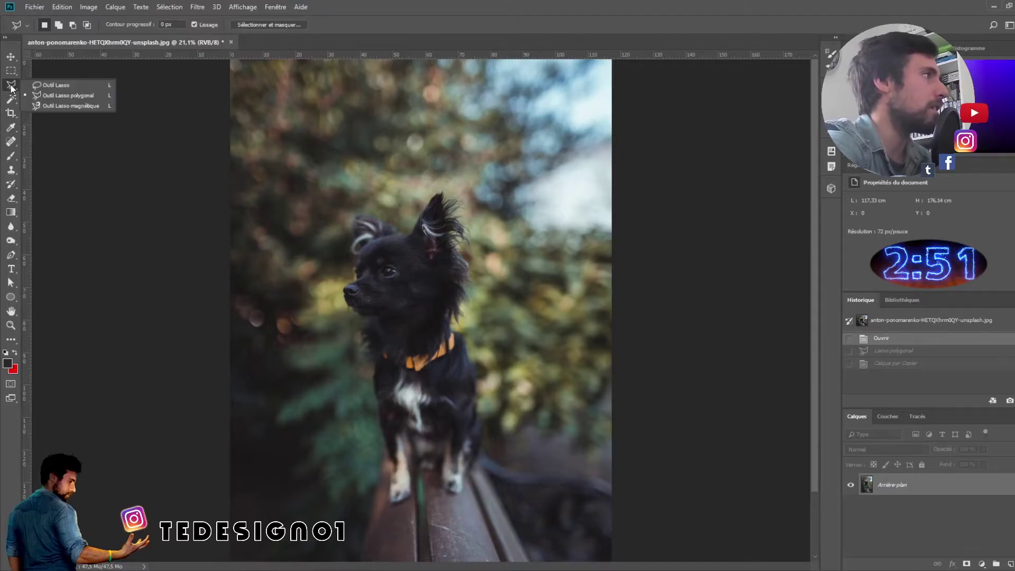
click(54, 86)
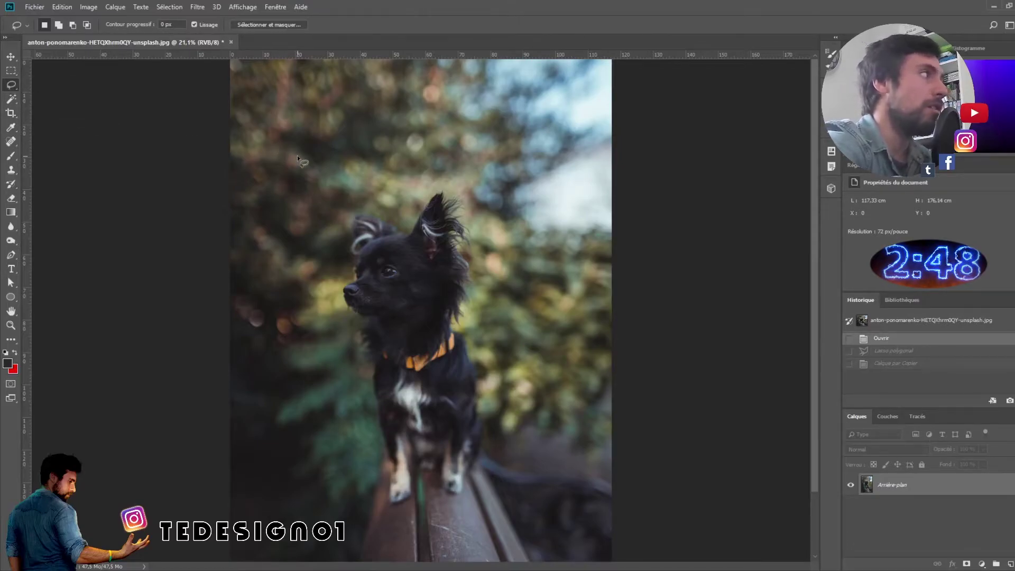
mouse_move(388, 194)
mouse_down()
mouse_move(394, 169)
mouse_move(450, 158)
mouse_move(481, 208)
mouse_move(400, 316)
mouse_move(447, 381)
mouse_move(526, 370)
mouse_move(509, 308)
mouse_move(424, 274)
mouse_move(392, 190)
mouse_up()
mouse_move(354, 279)
mouse_down()
mouse_move(360, 257)
mouse_move(419, 226)
mouse_move(437, 200)
mouse_move(454, 267)
mouse_up()
mouse_move(459, 345)
mouse_down()
mouse_move(478, 419)
mouse_move(474, 469)
mouse_move(450, 489)
mouse_move(398, 426)
mouse_move(402, 477)
mouse_move(388, 497)
mouse_move(385, 361)
mouse_move(360, 290)
mouse_up()
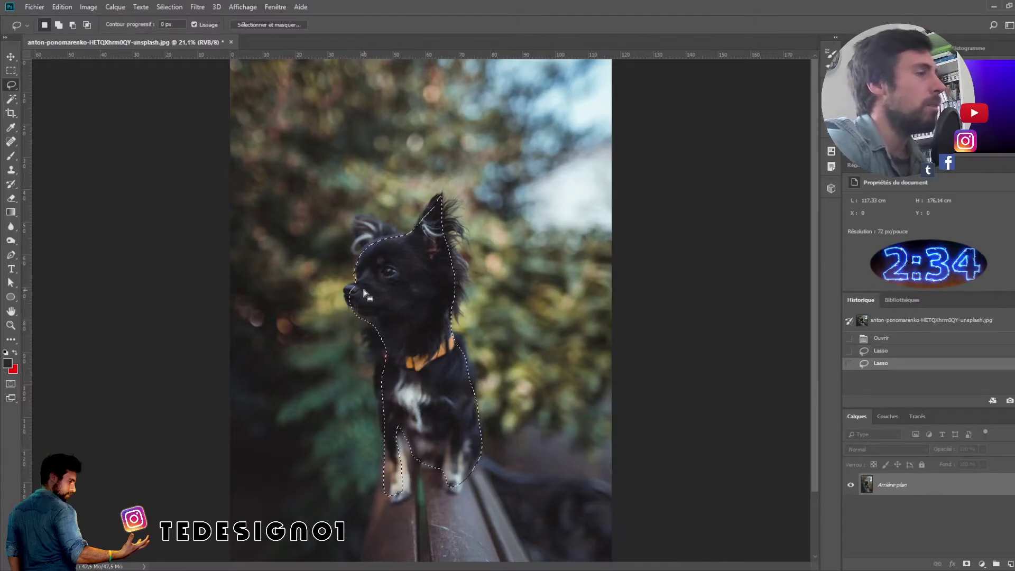
Add the tip of the muzzle and the back edge of the head to the freehand selection, and deselect everything
key(shift)
mouse_move(360, 292)
mouse_down()
mouse_move(350, 306)
mouse_move(372, 313)
mouse_move(361, 292)
mouse_move(366, 319)
mouse_move(353, 299)
mouse_move(358, 272)
mouse_move(347, 283)
mouse_move(354, 267)
mouse_up()
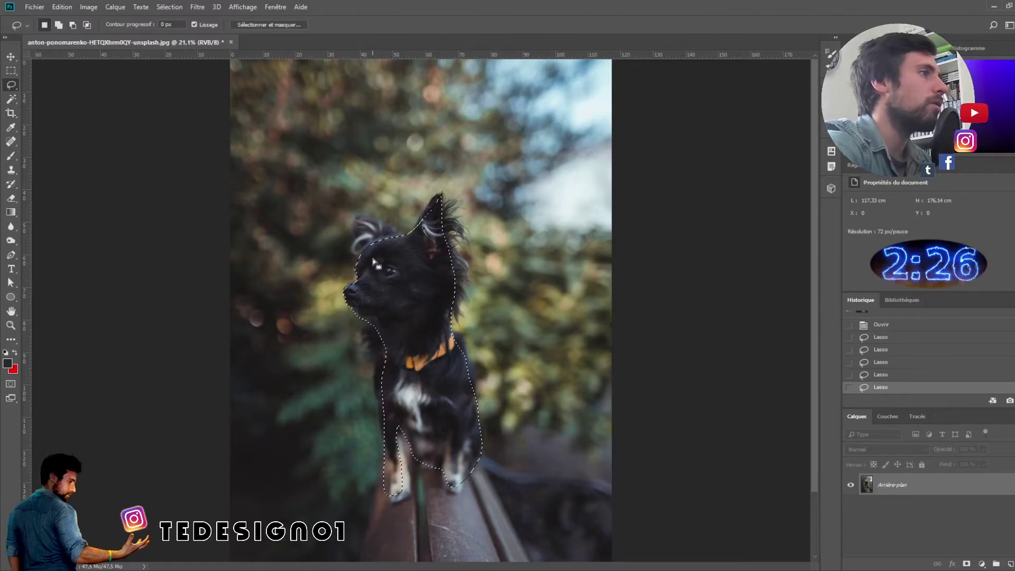
key(shift)
mouse_move(420, 228)
mouse_down()
mouse_move(436, 200)
mouse_move(445, 217)
mouse_move(462, 297)
mouse_move(433, 344)
mouse_up()
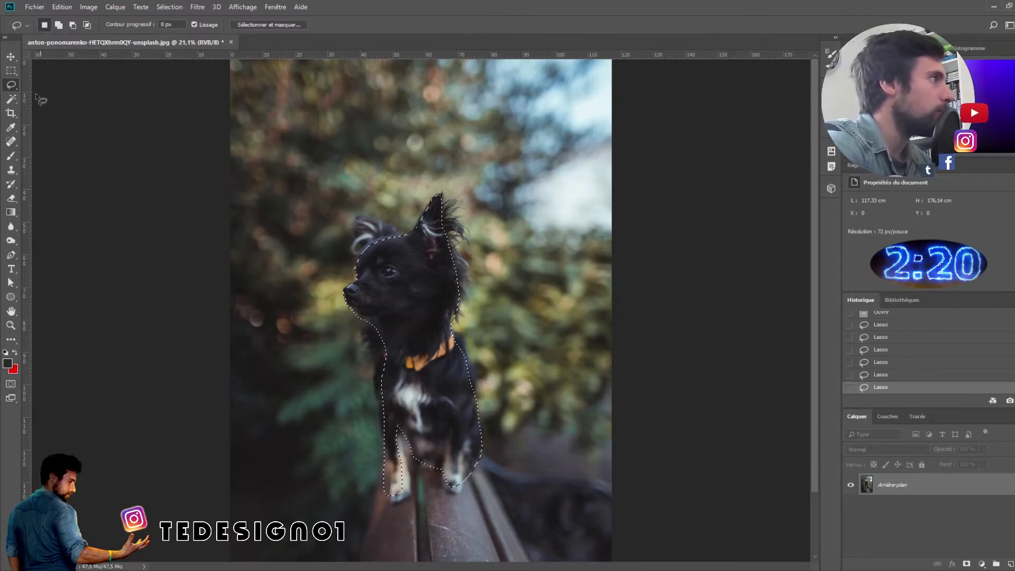
key(ctrl+d)
Trace a closed selection along the dog's whole outline with the Magnetic Lasso
right_click(11, 85)
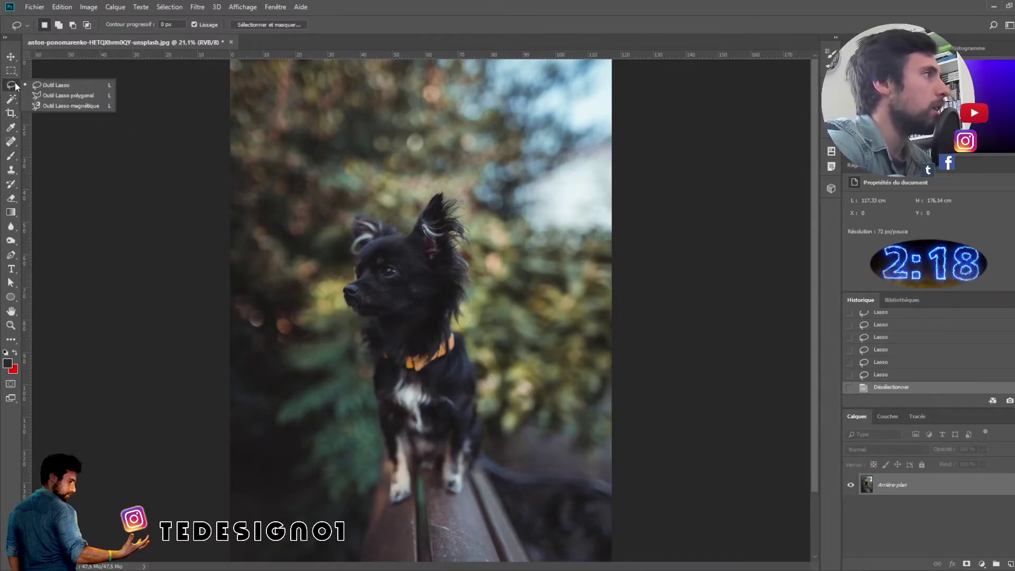
click(62, 106)
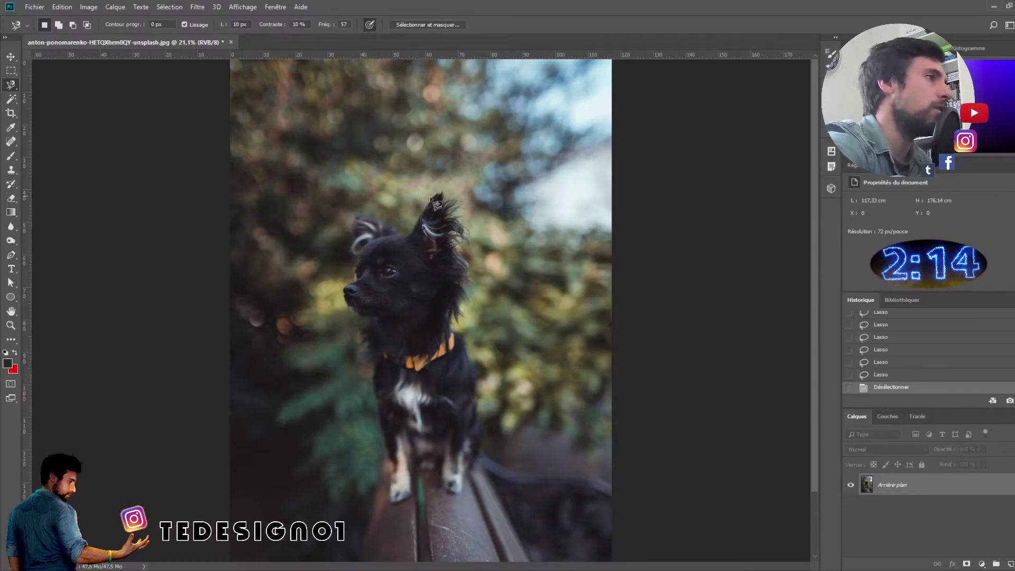
click(346, 289)
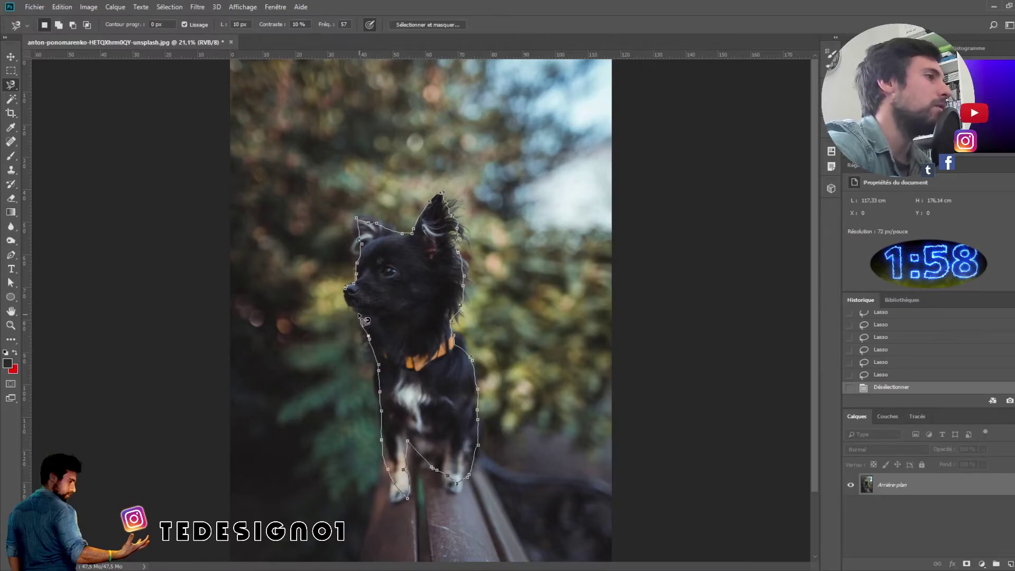
click(347, 299)
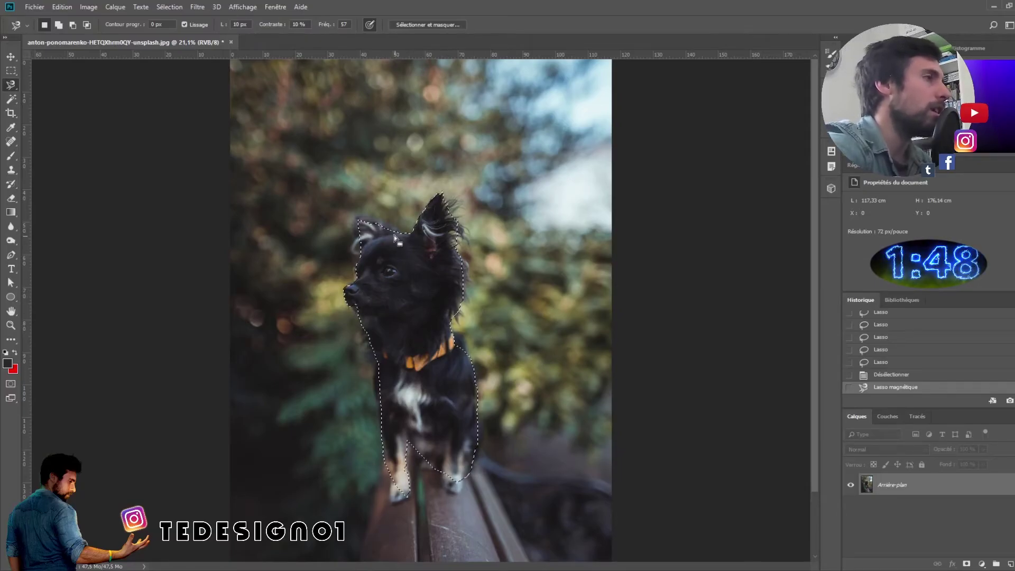
Add an area above the dog's front ear to the magnetic selection, and deselect everything
key(shift)
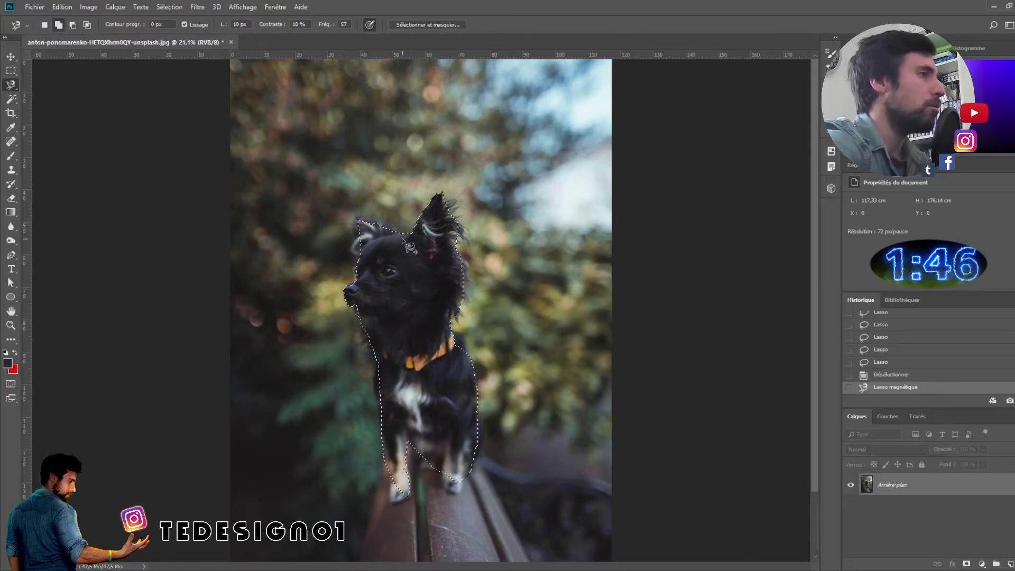
click(401, 225)
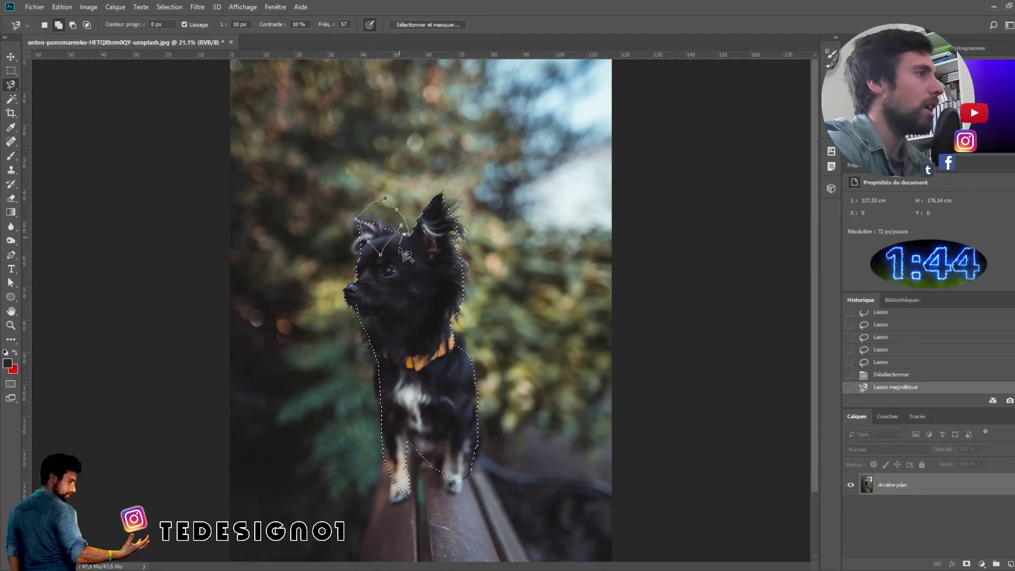
click(401, 226)
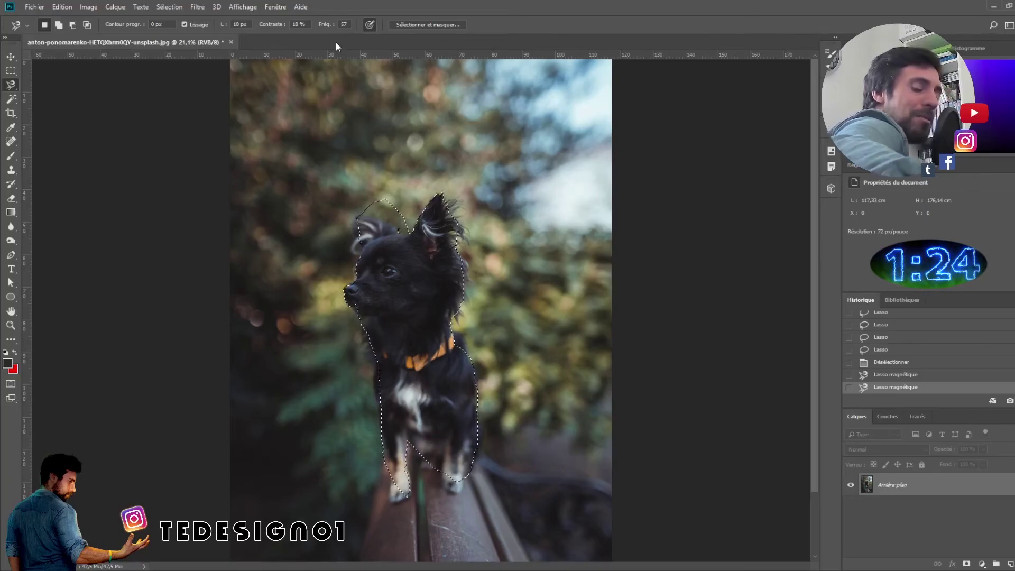
key(ctrl+d)
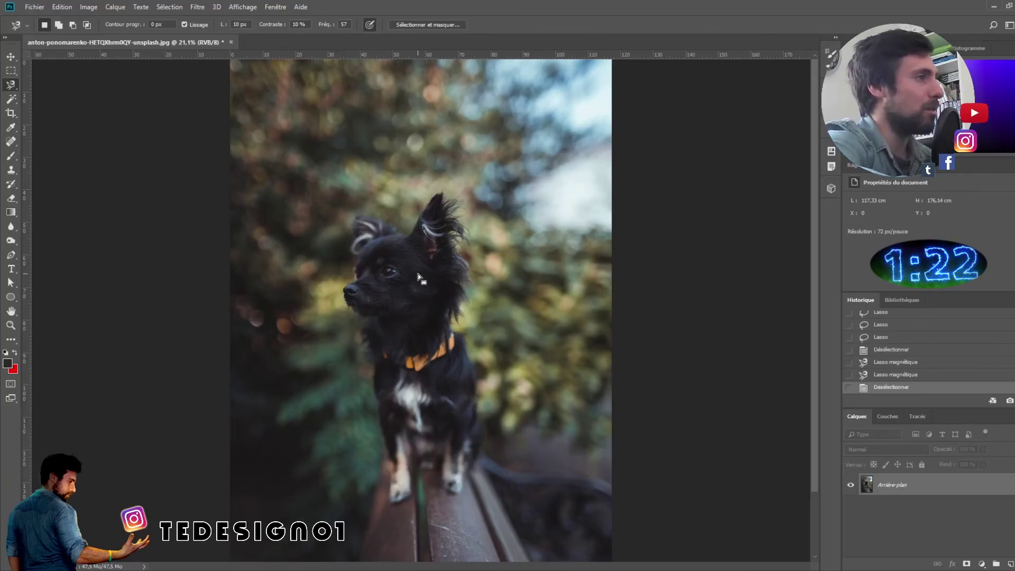